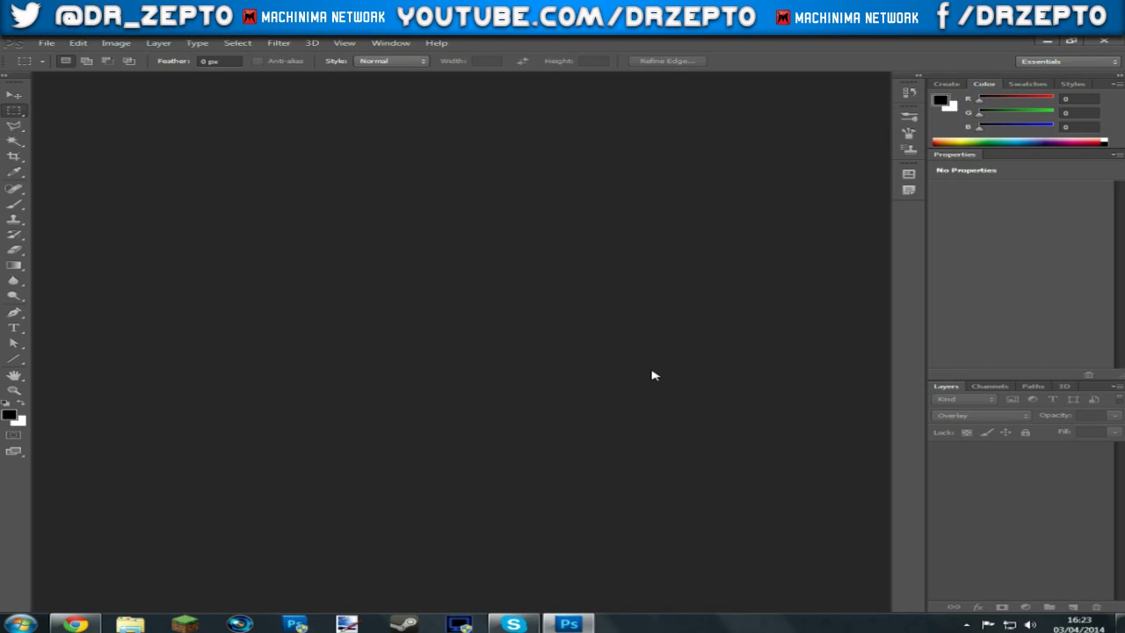
# Create a new 1280 x 720 px document with a transparent background at 300 resolution
pyautogui.click(45, 44)
pyautogui.click(62, 57)
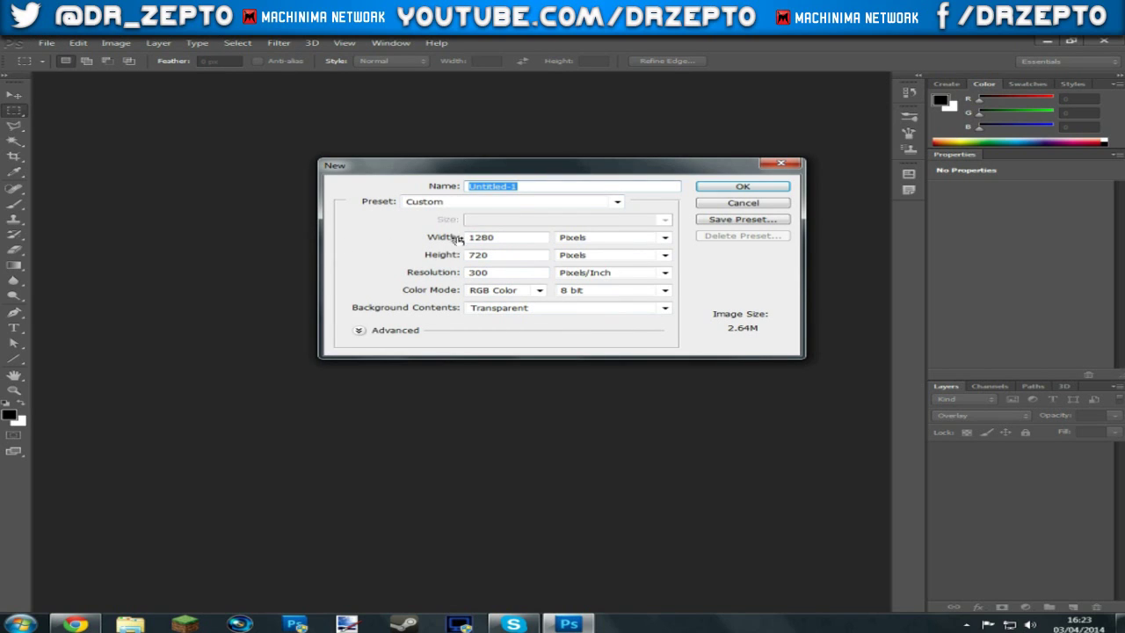
pyautogui.doubleClick(512, 236)
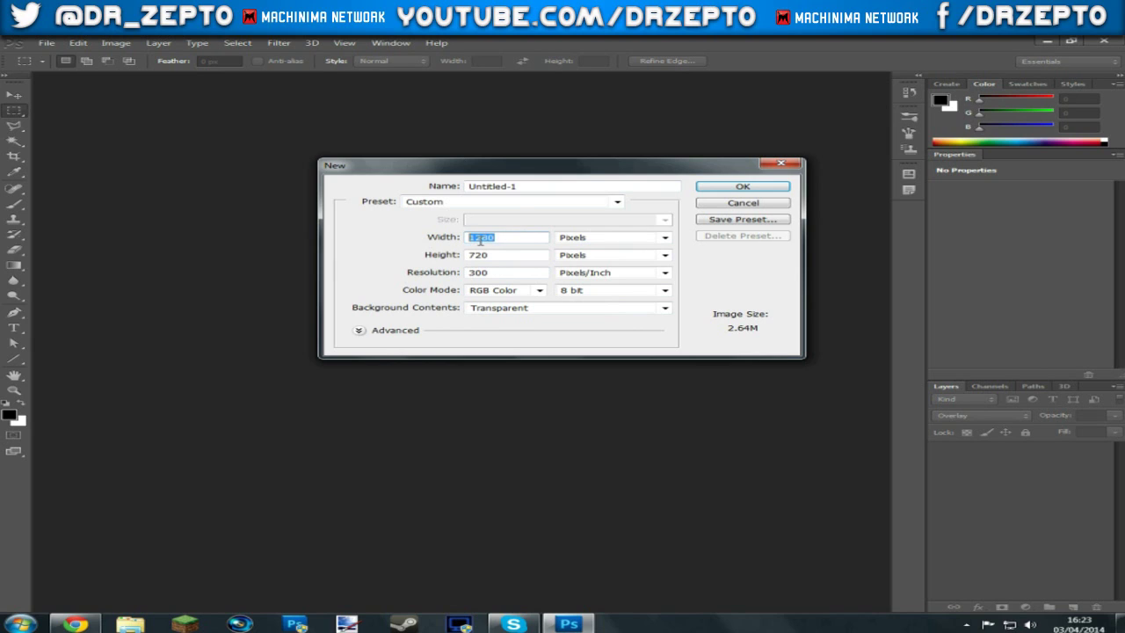
pyautogui.click(645, 238)
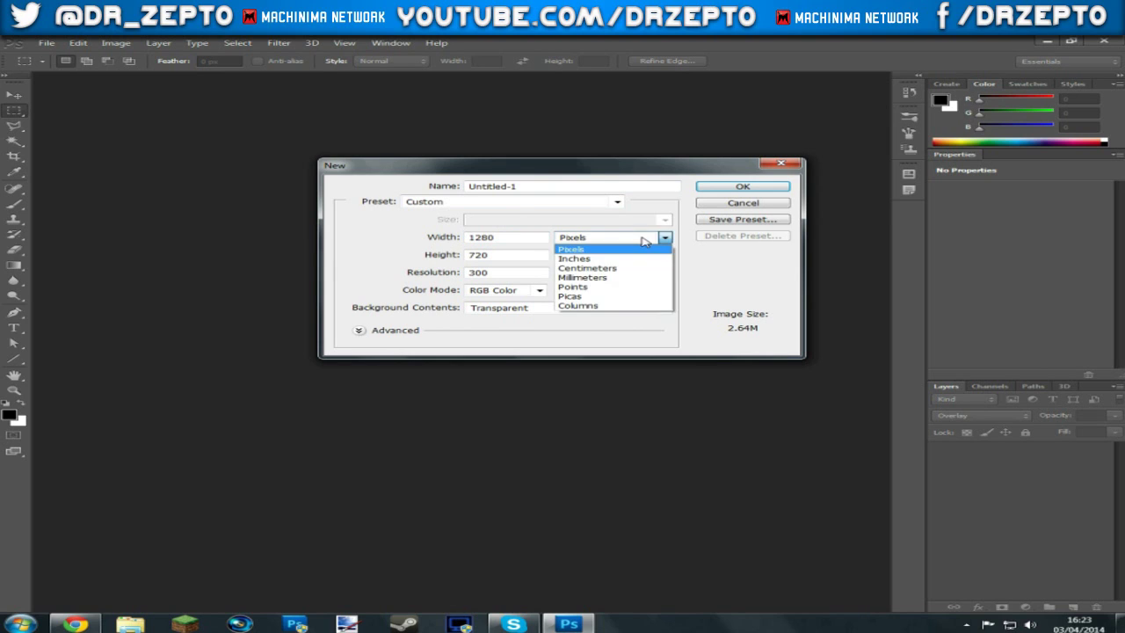
pyautogui.click(647, 242)
pyautogui.click(518, 255)
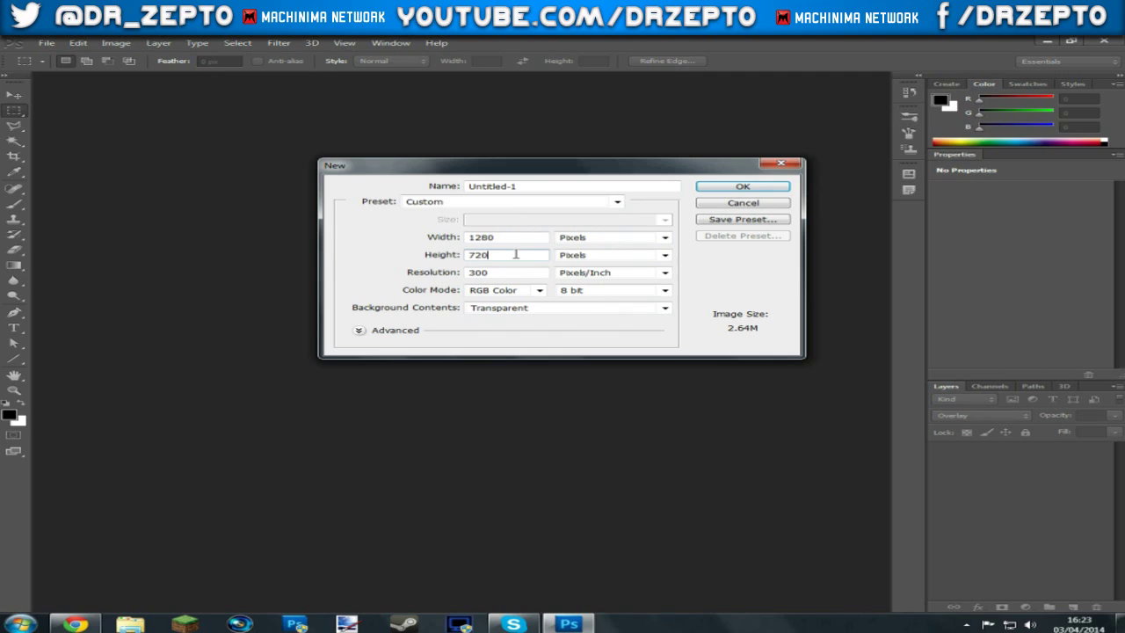
pyautogui.moveTo(466, 254); pyautogui.dragTo(519, 253)
pyautogui.press('Tab')
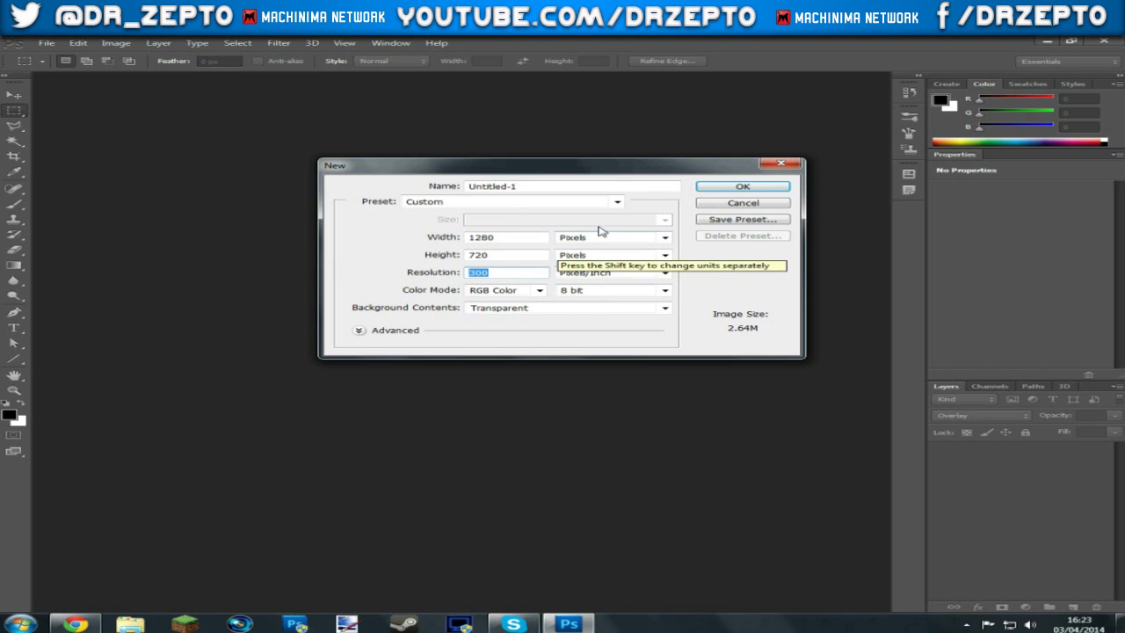
pyautogui.click(738, 187)
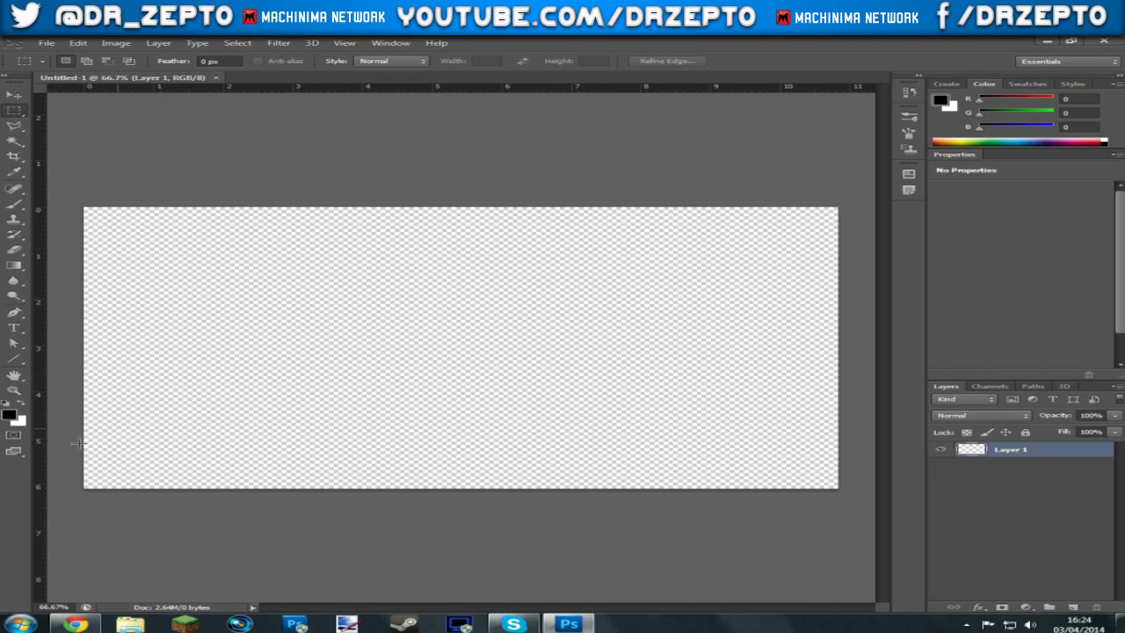
# Set the foreground colour to bright blue with RGB 0, 148, 255
pyautogui.click(10, 417)
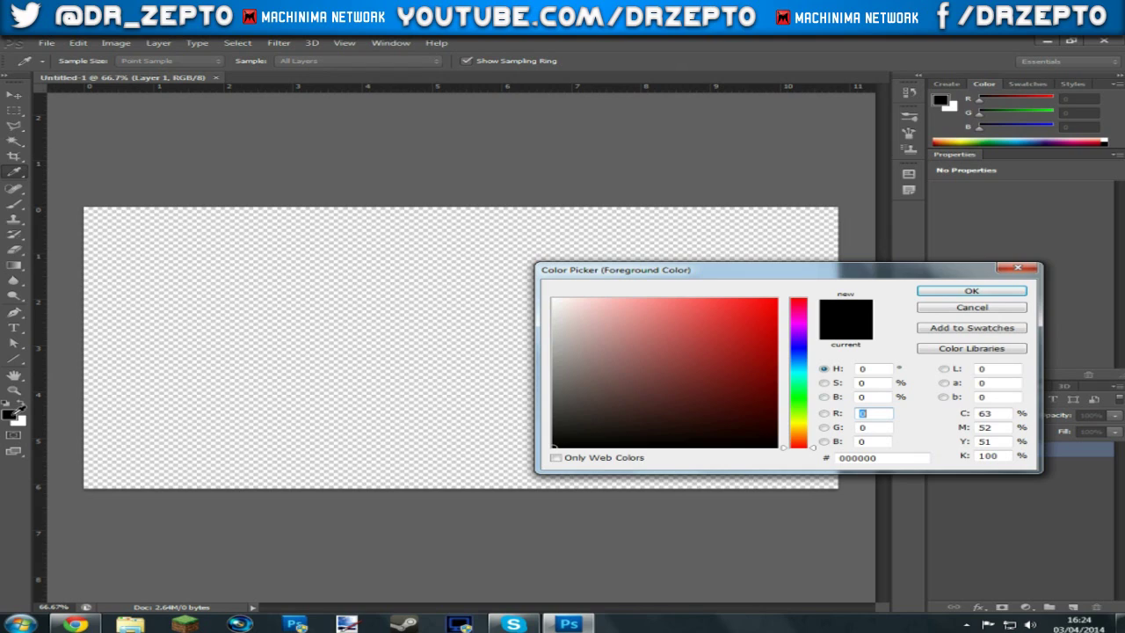
pyautogui.moveTo(804, 362); pyautogui.dragTo(808, 362)
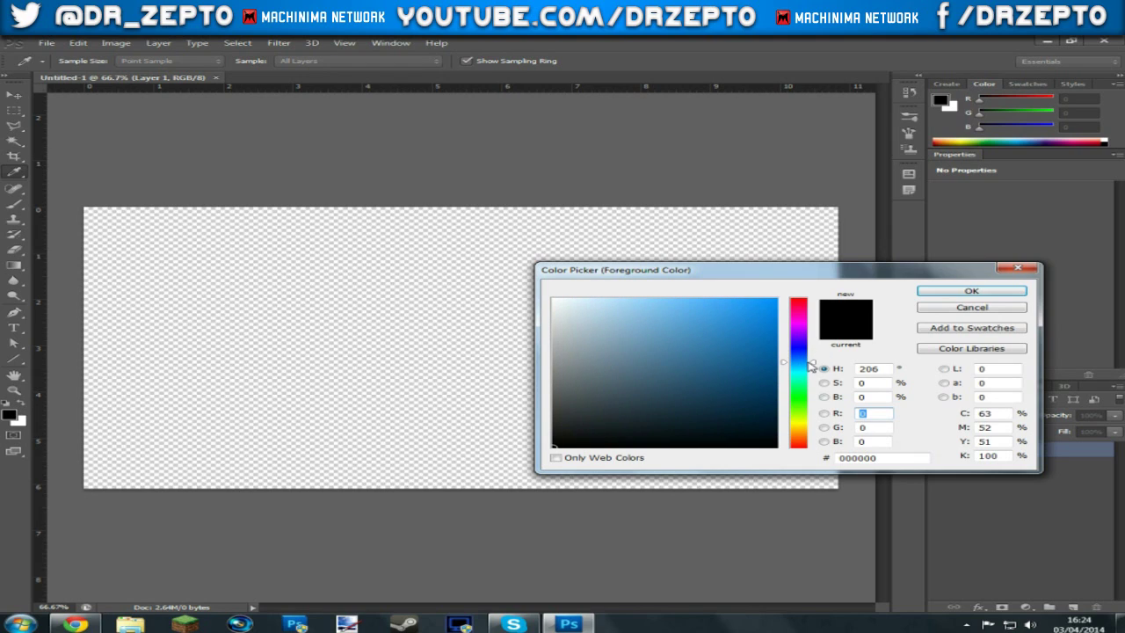
pyautogui.click(878, 428)
pyautogui.write('14')
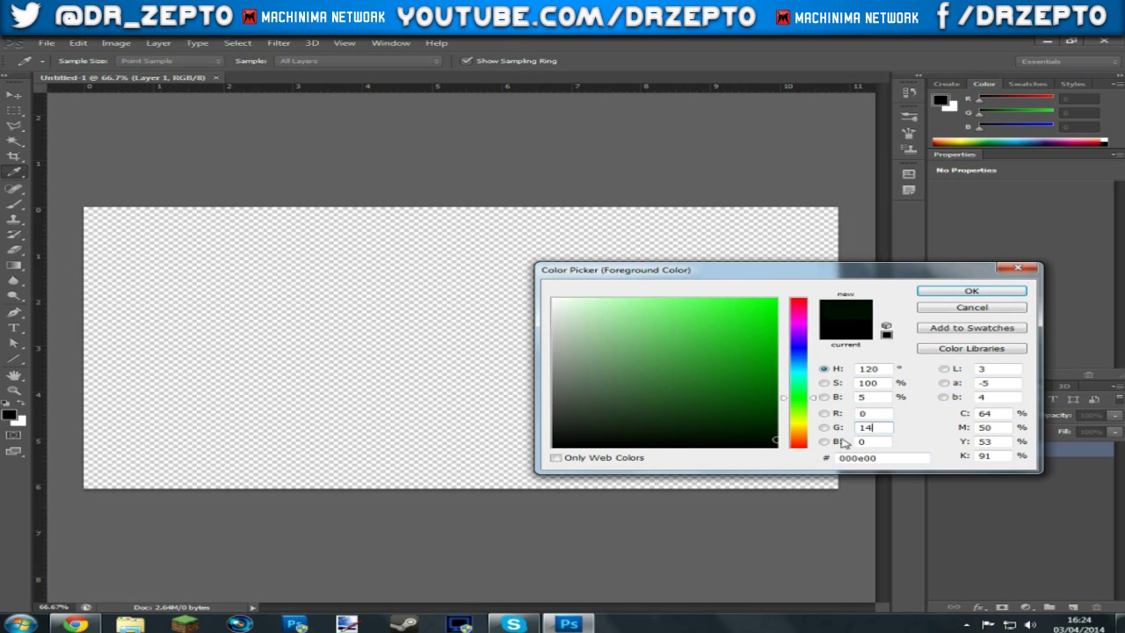
pyautogui.write('8')
pyautogui.press('Tab')
pyautogui.write('255')
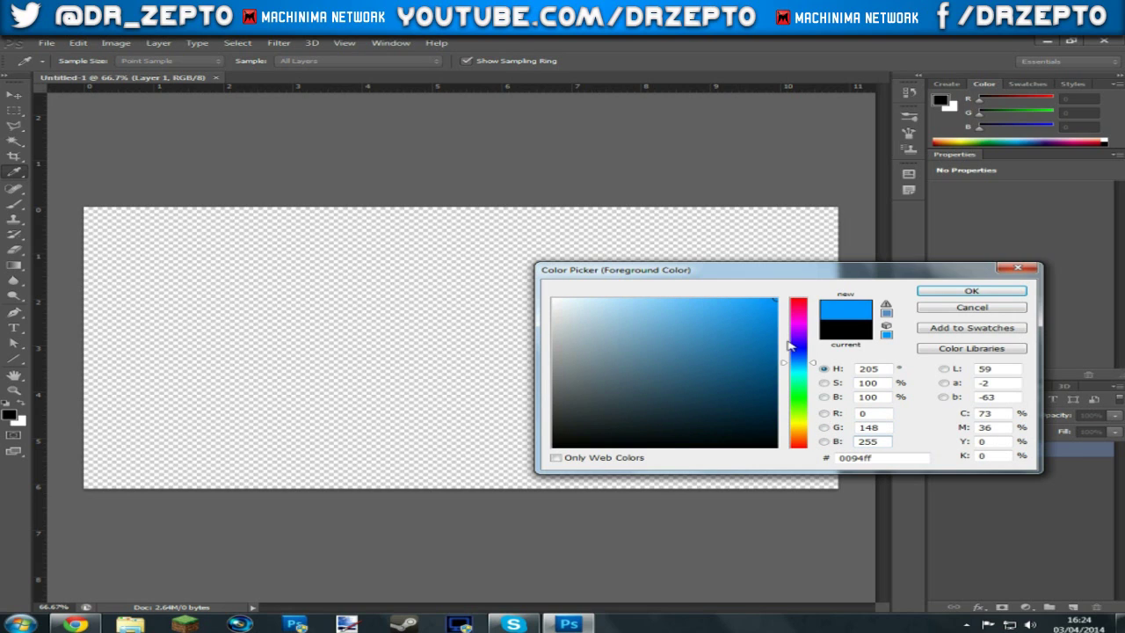
pyautogui.click(971, 290)
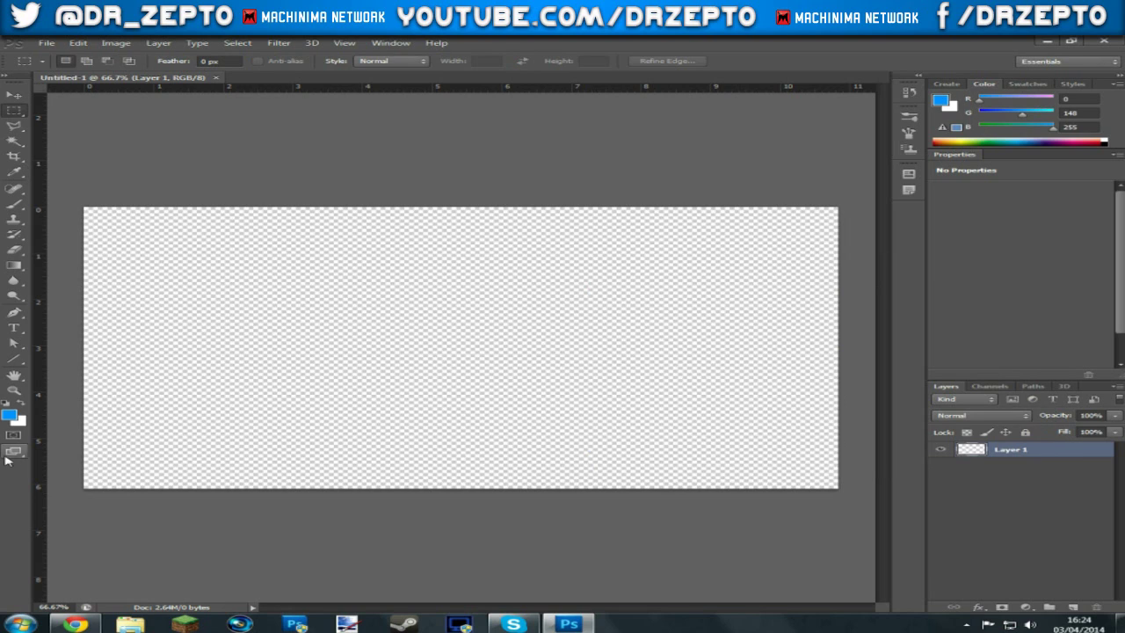
# Sample the foreground blue as the background colour and darken it to a deep blue
pyautogui.click(18, 422)
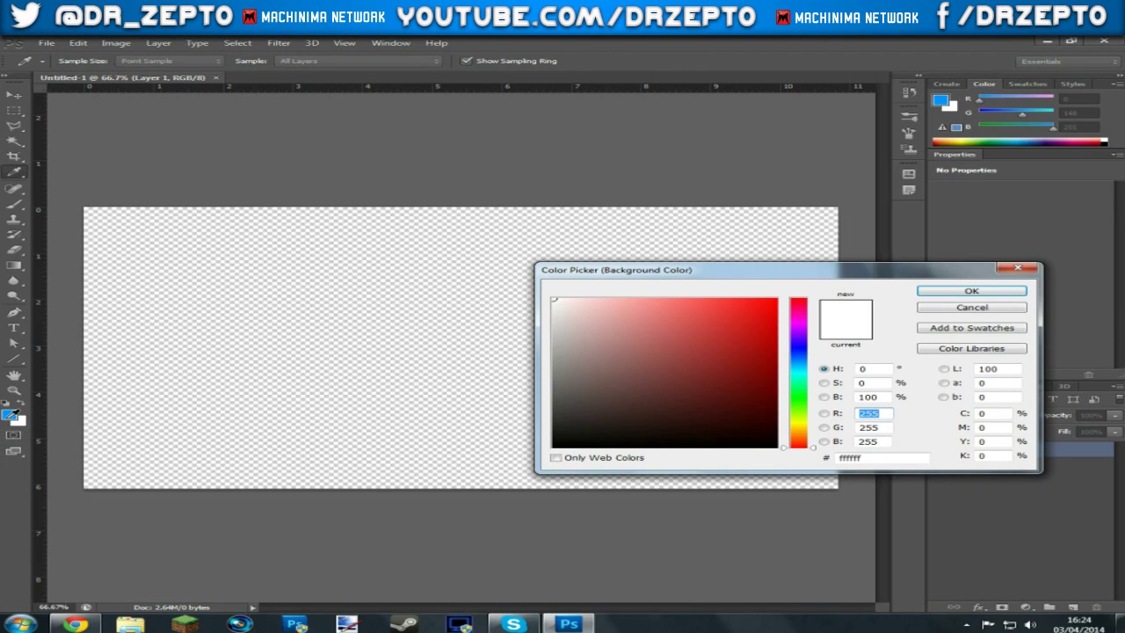
pyautogui.click(9, 413)
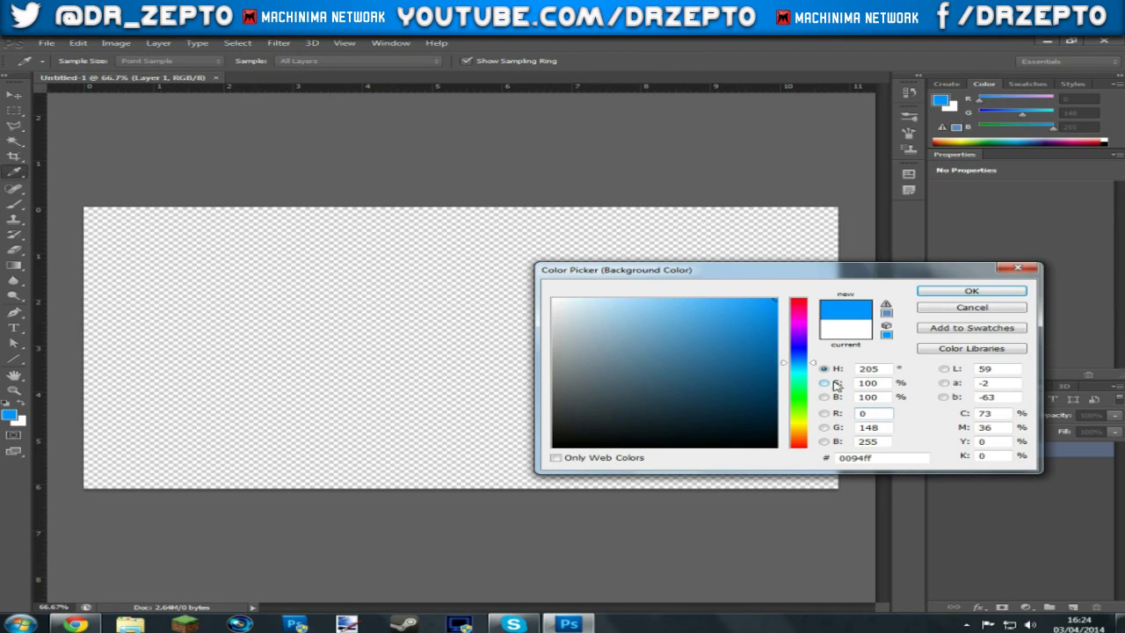
pyautogui.moveTo(776, 341); pyautogui.dragTo(788, 370)
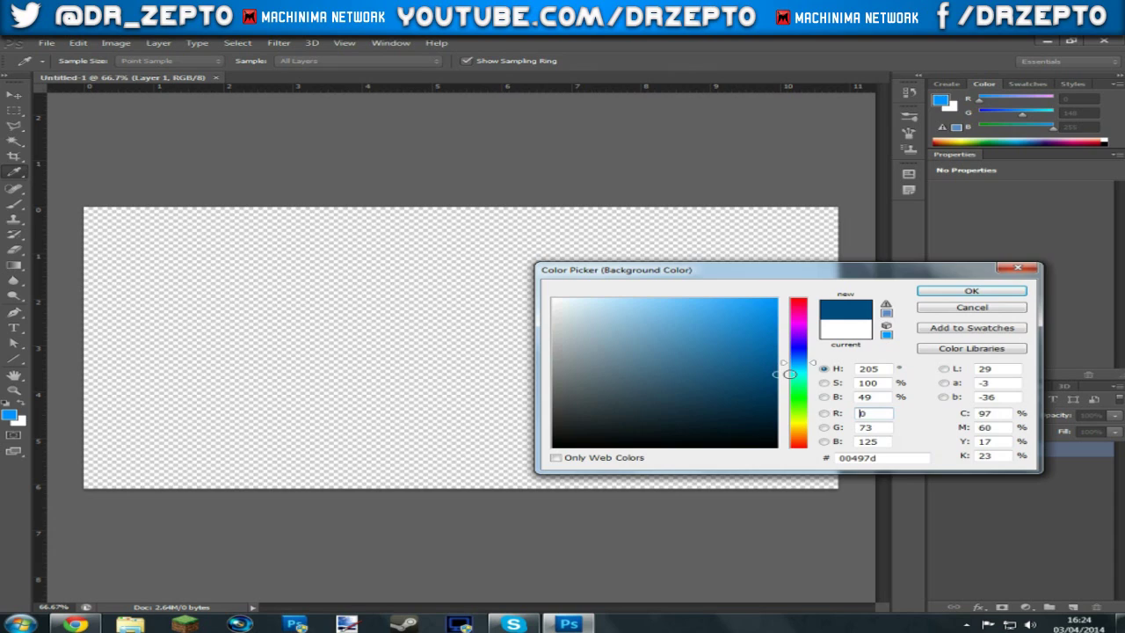
pyautogui.click(971, 291)
pyautogui.press('m')
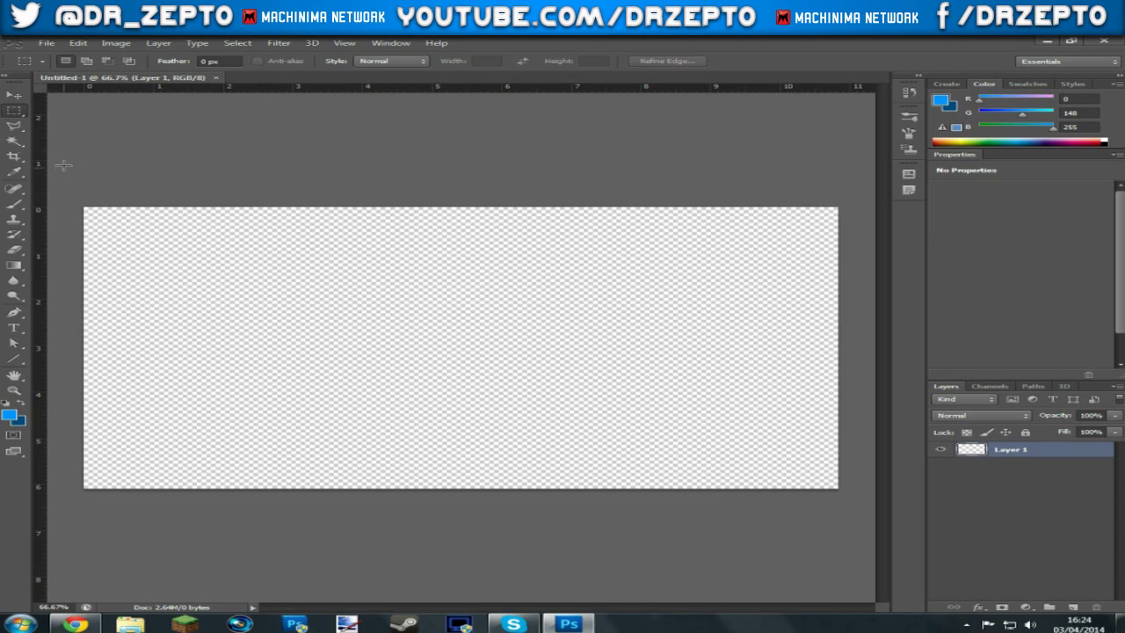
# With rulers on, drag horizontal and vertical guides to cross at the canvas centre
pyautogui.click(339, 44)
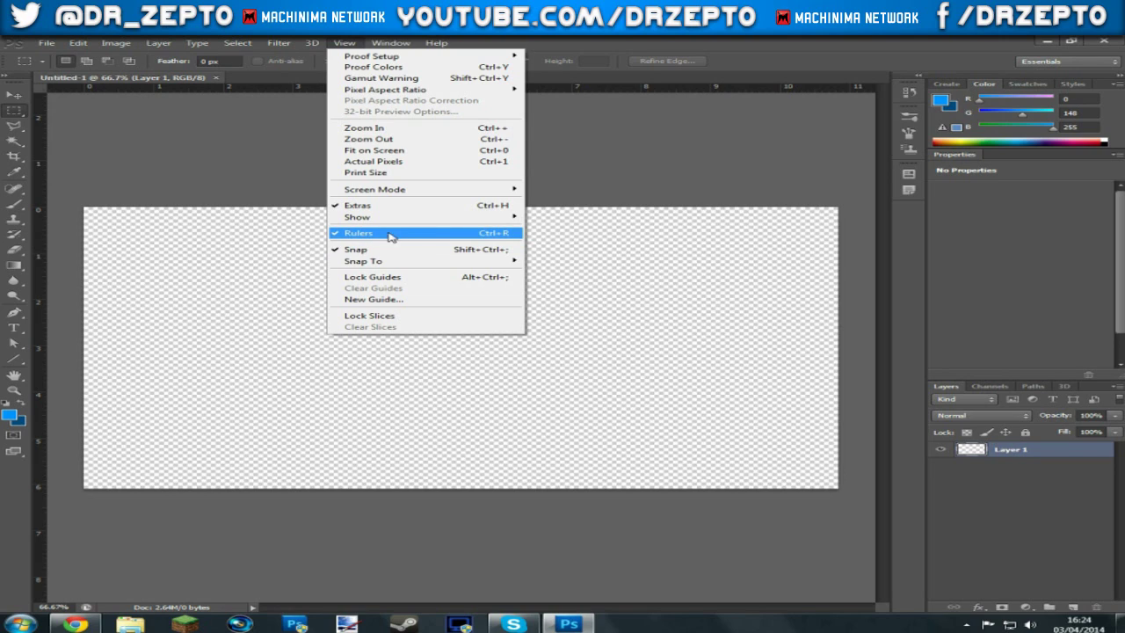
pyautogui.click(500, 42)
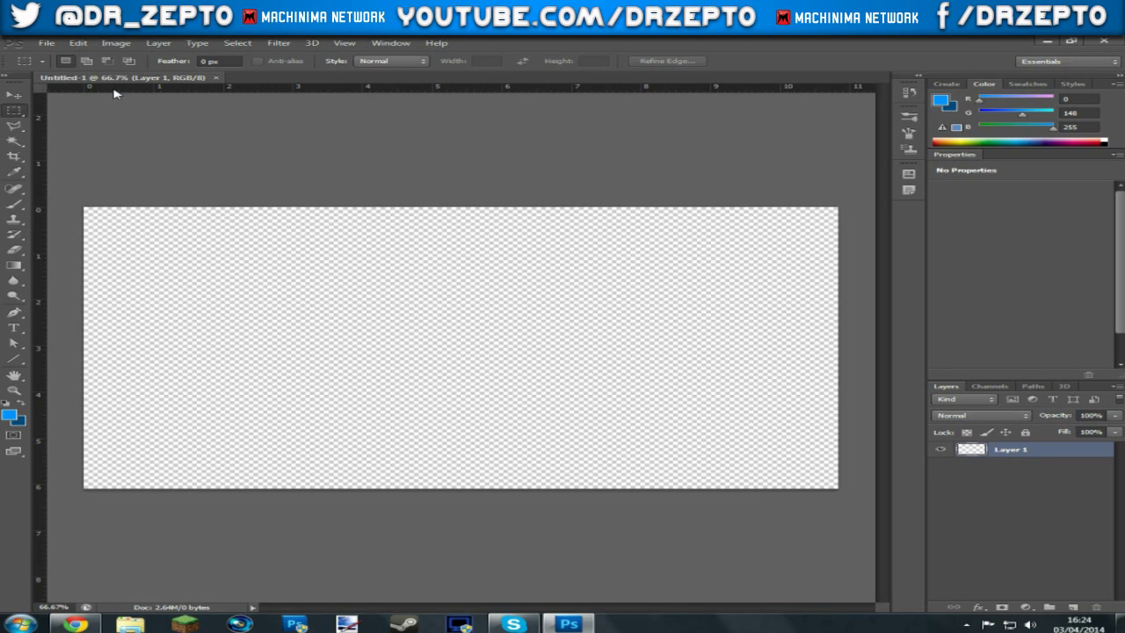
pyautogui.moveTo(112, 88); pyautogui.dragTo(147, 348)
pyautogui.moveTo(35, 351); pyautogui.dragTo(460, 361)
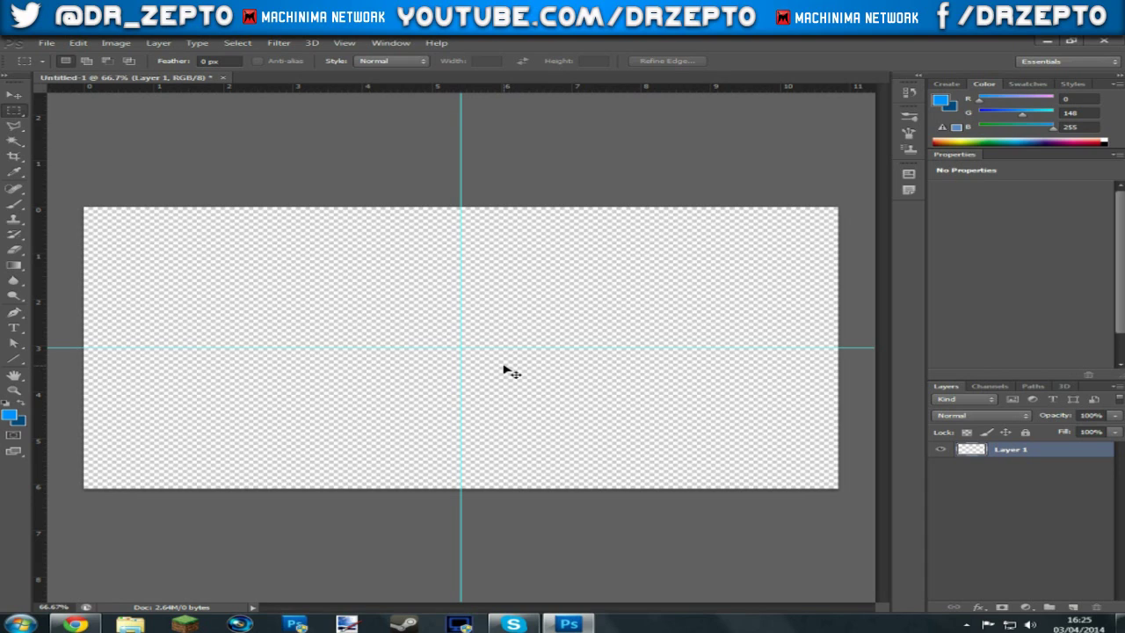
pyautogui.hotkey('ctrl', ';')
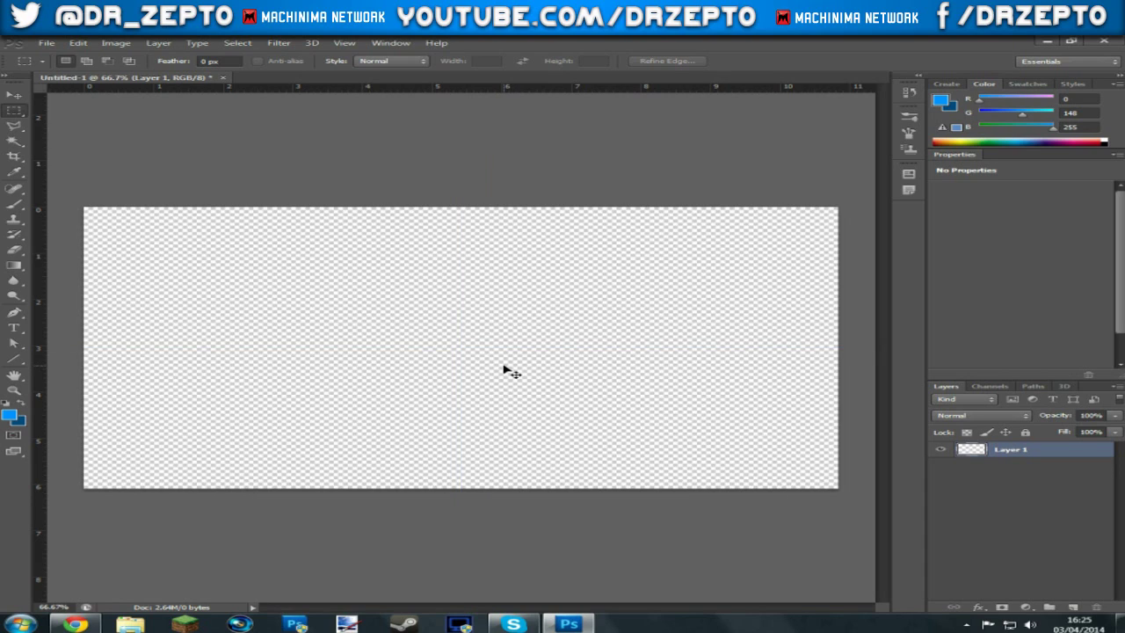
pyautogui.hotkey('ctrl', ';')
pyautogui.hotkey('ctrl', ';')
pyautogui.hotkey('ctrl', ';')
pyautogui.hotkey('ctrl', ';')
pyautogui.hotkey('ctrl', ';')
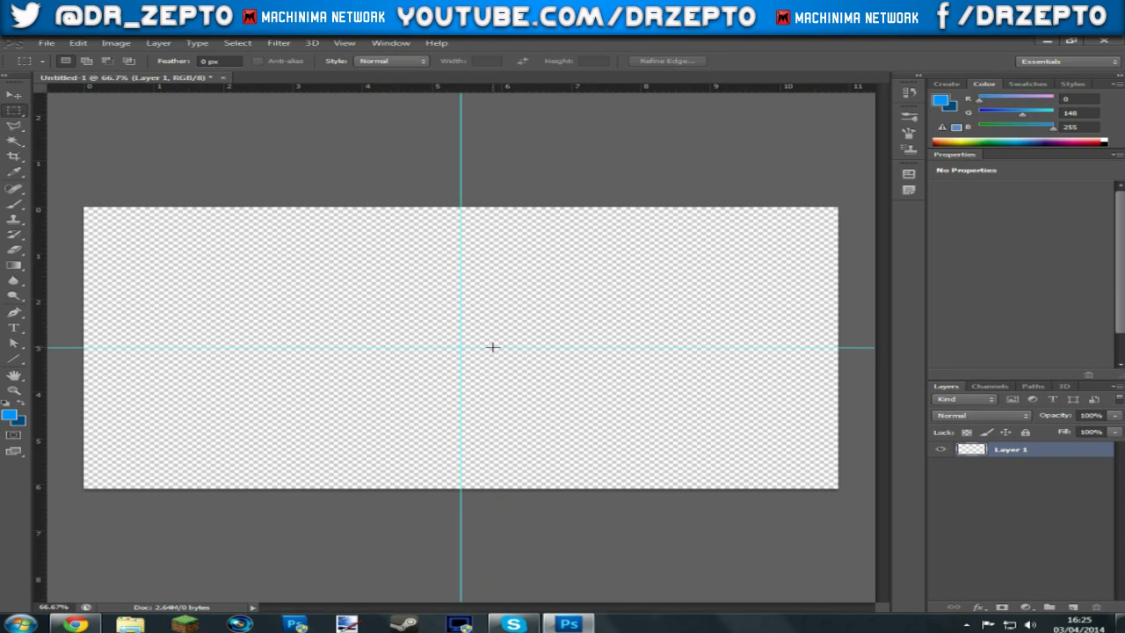
pyautogui.click(11, 95)
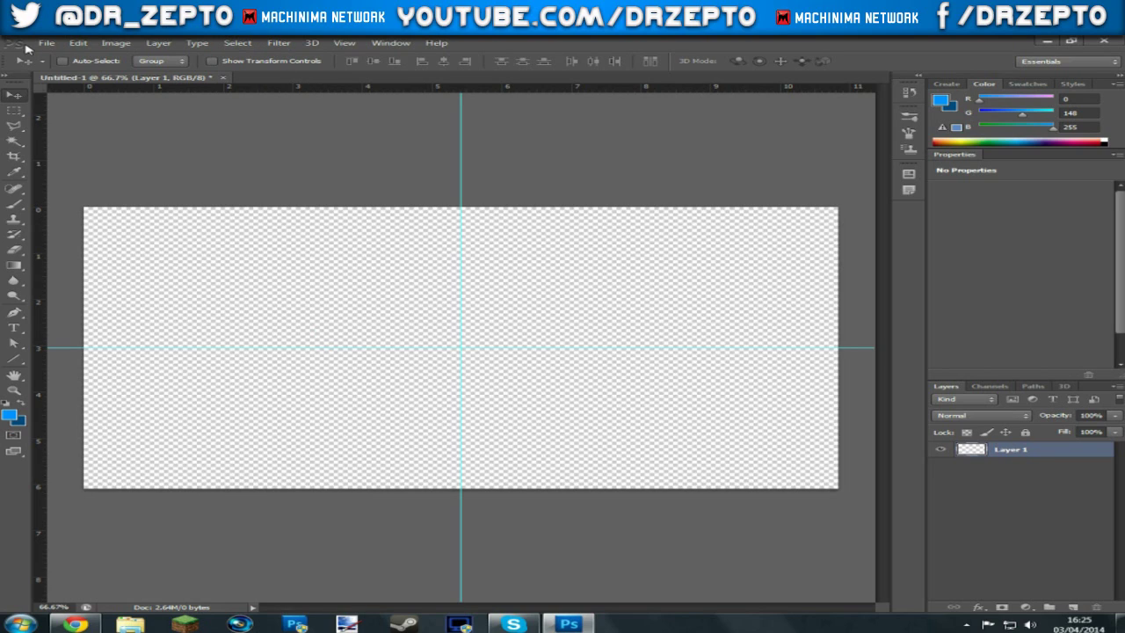
# Fill Layer 1 with a radial blue gradient drawn outward from the canvas centre
pyautogui.click(14, 265)
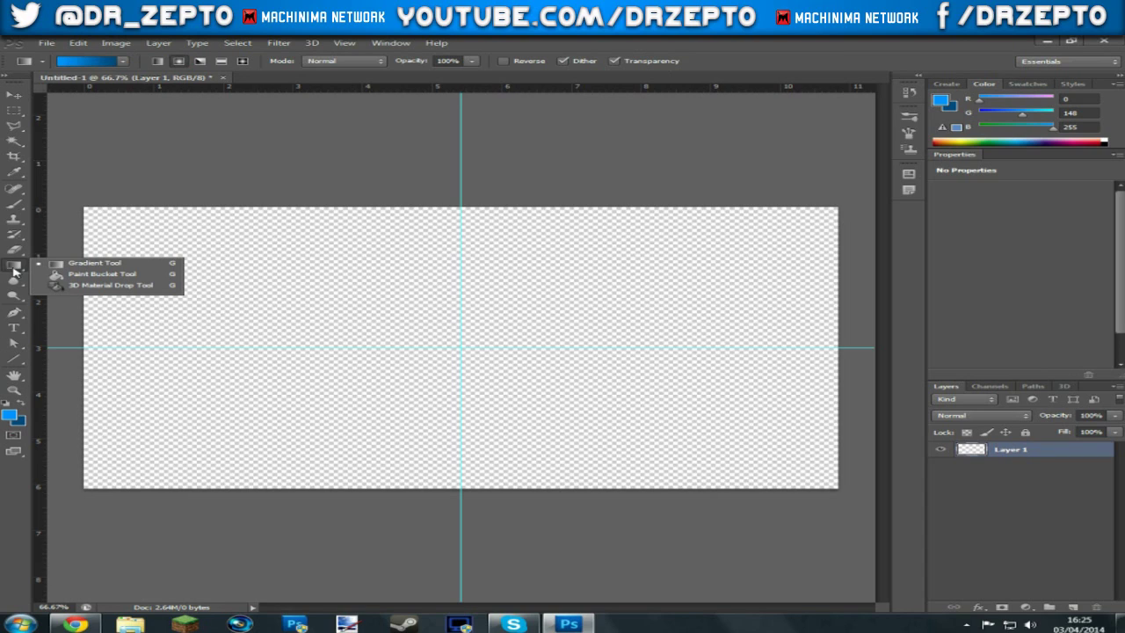
pyautogui.click(95, 265)
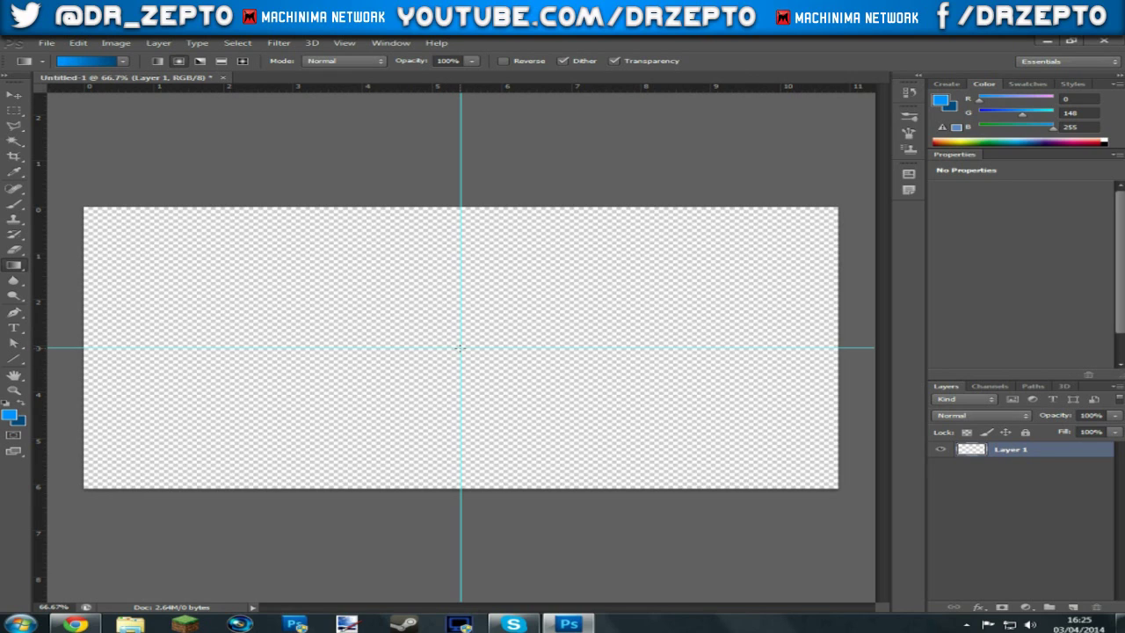
pyautogui.moveTo(459, 394); pyautogui.dragTo(462, 490)
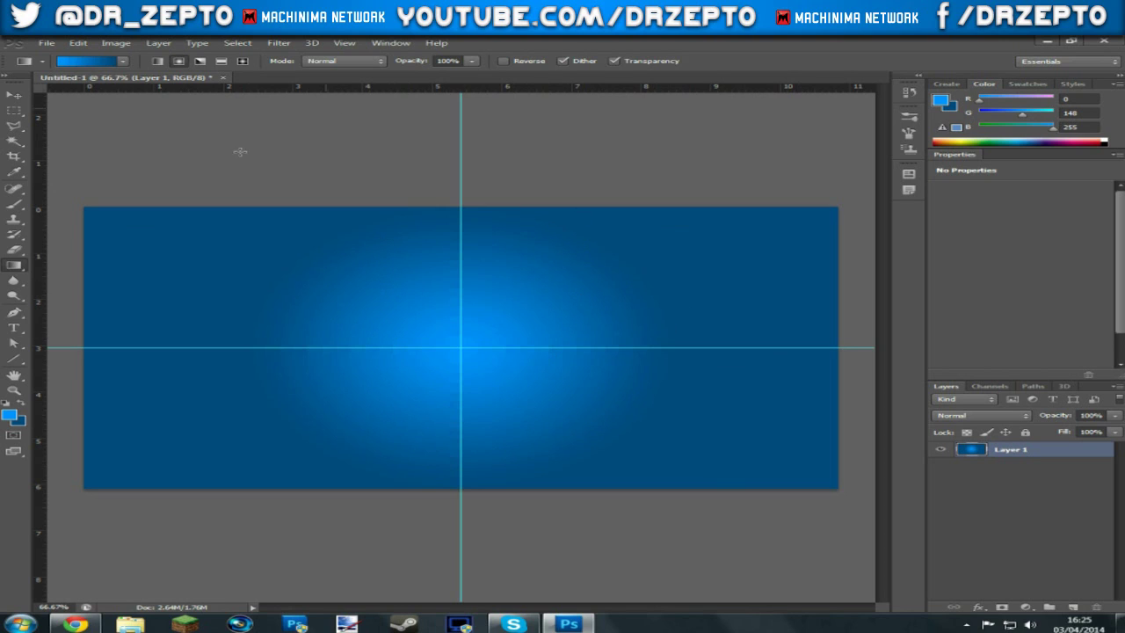
pyautogui.click(179, 62)
# Copy the red-and-white rising-sun flag image from the 'japanese sun' Google Images results
pyautogui.click(74, 623)
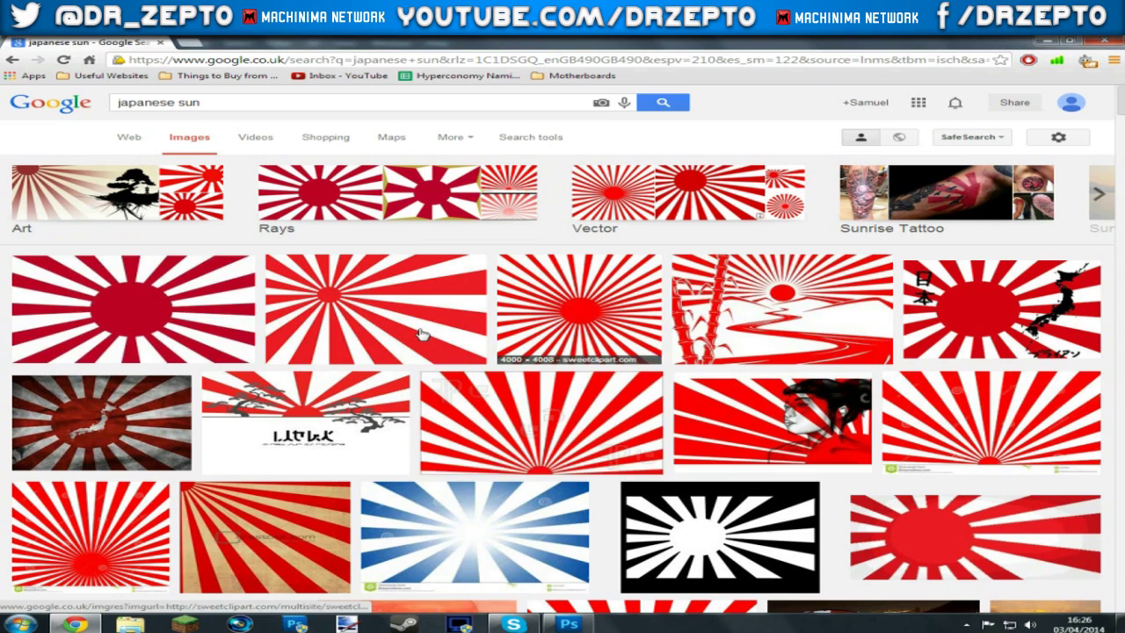
pyautogui.click(249, 104)
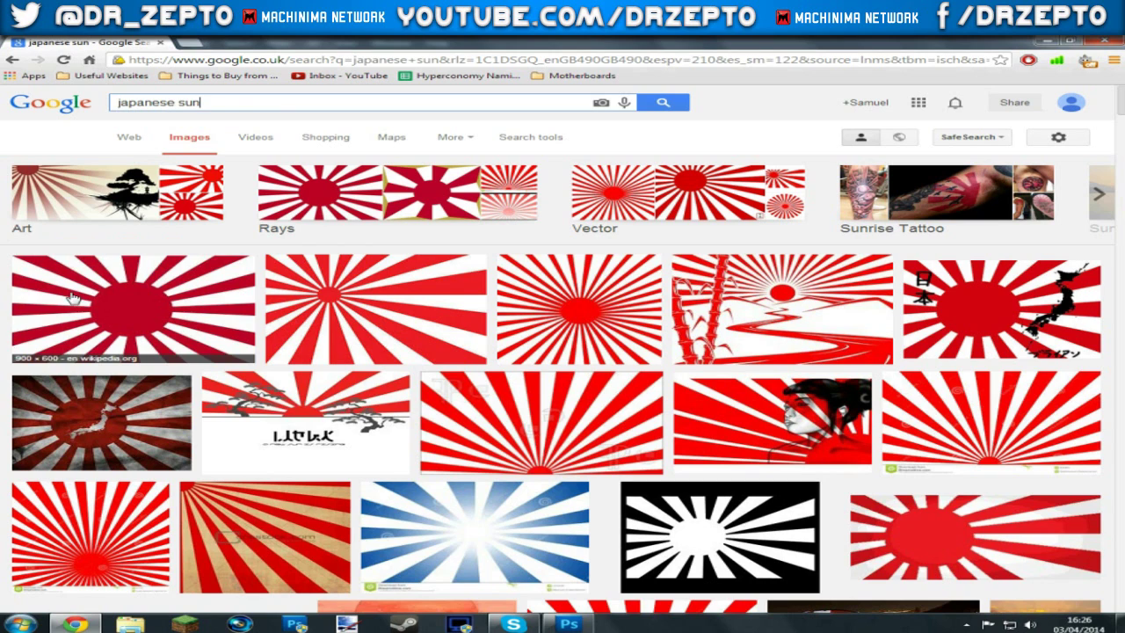
pyautogui.click(130, 314)
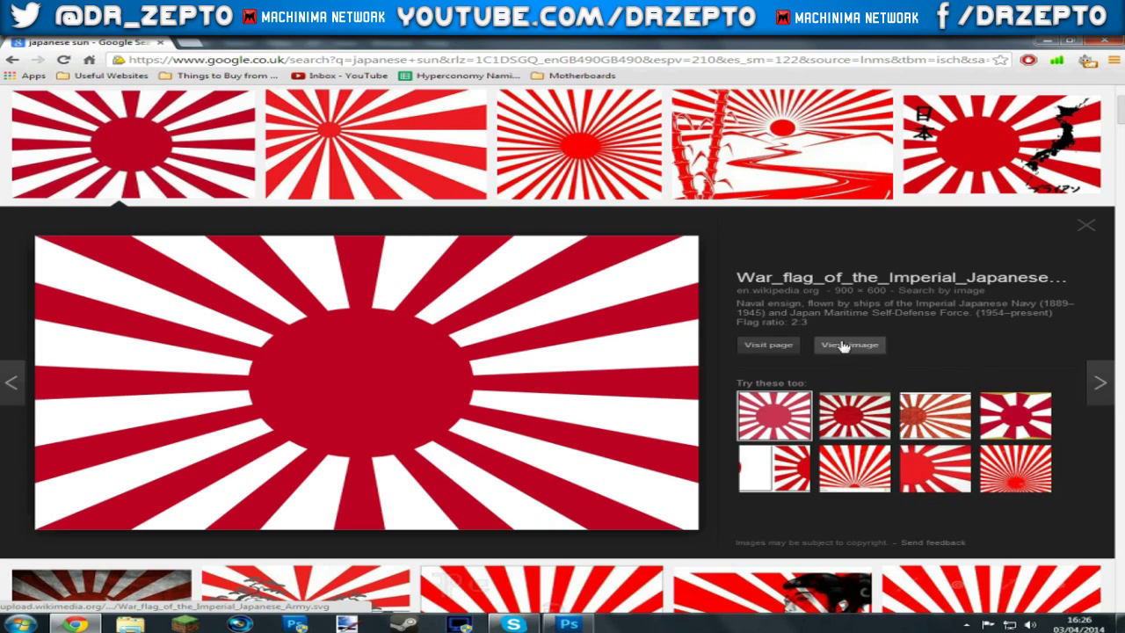
pyautogui.rightClick(564, 343)
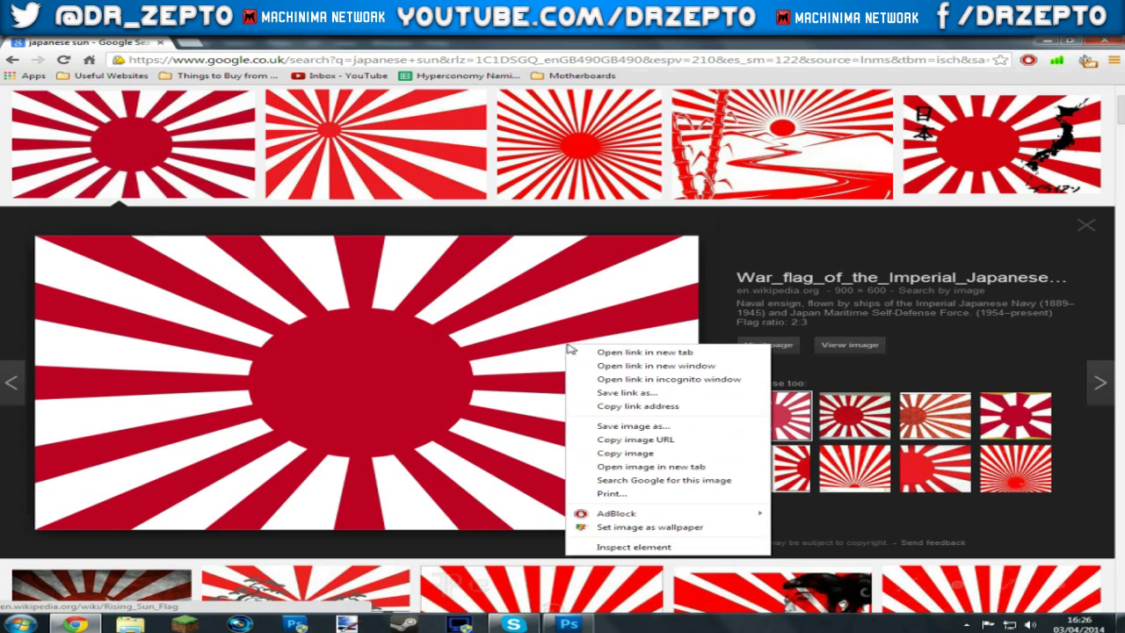
pyautogui.click(611, 455)
pyautogui.hotkey('alt', 'Tab')
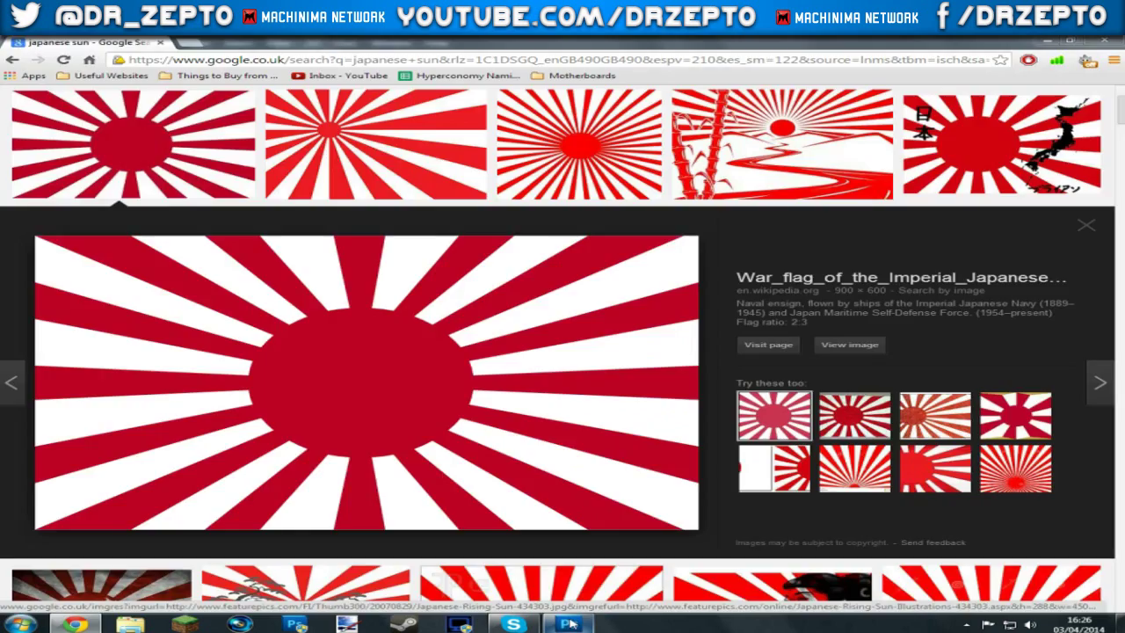
# Paste the flag as Layer 2 and stretch it to fill the whole 1280 x 720 canvas
pyautogui.hotkey('ctrl', 'v')
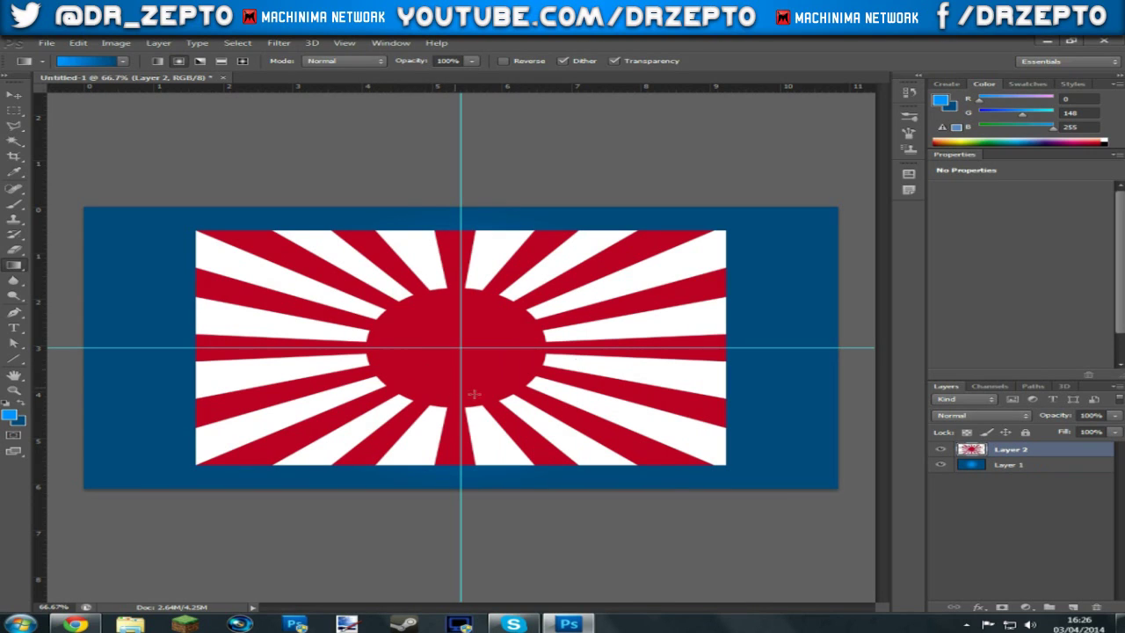
pyautogui.click(13, 95)
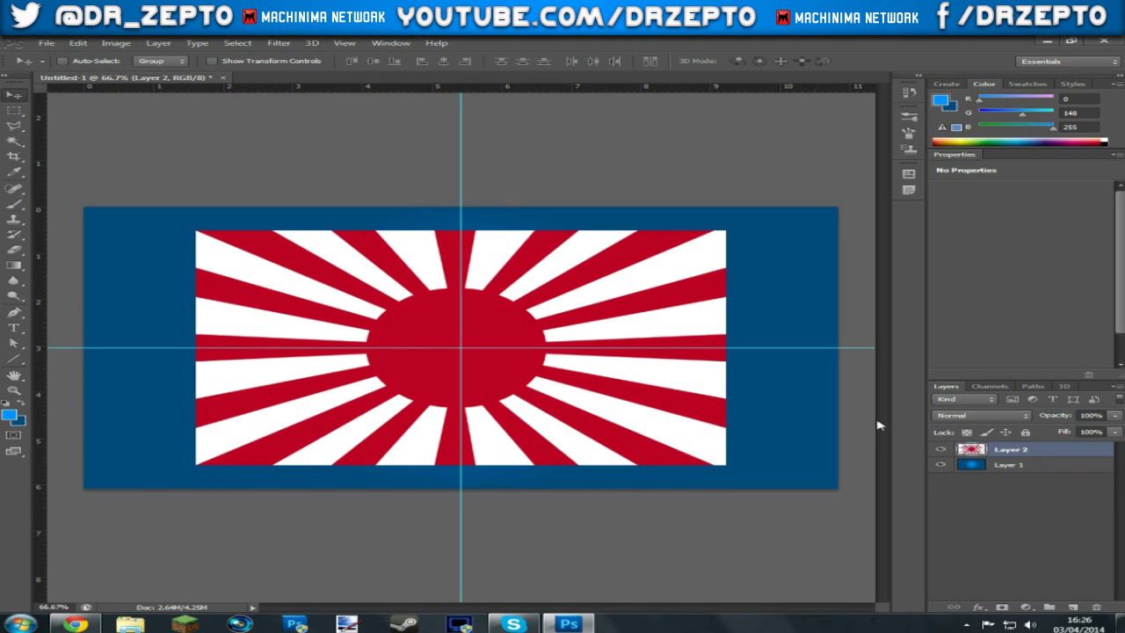
pyautogui.moveTo(524, 379); pyautogui.dragTo(411, 356)
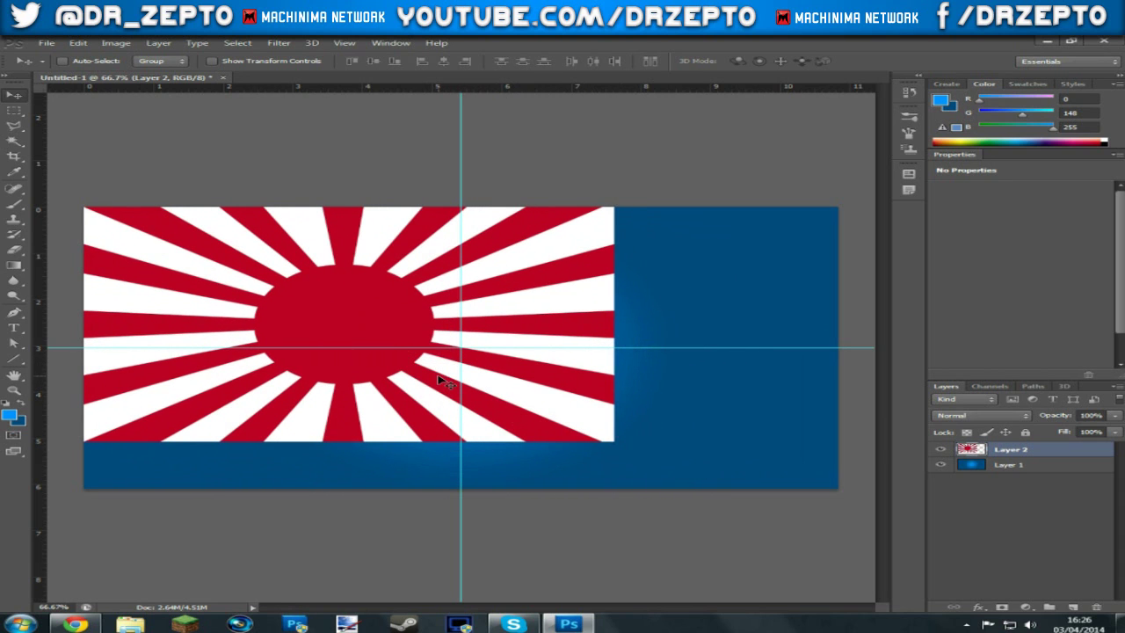
pyautogui.hotkey('ctrl', 't')
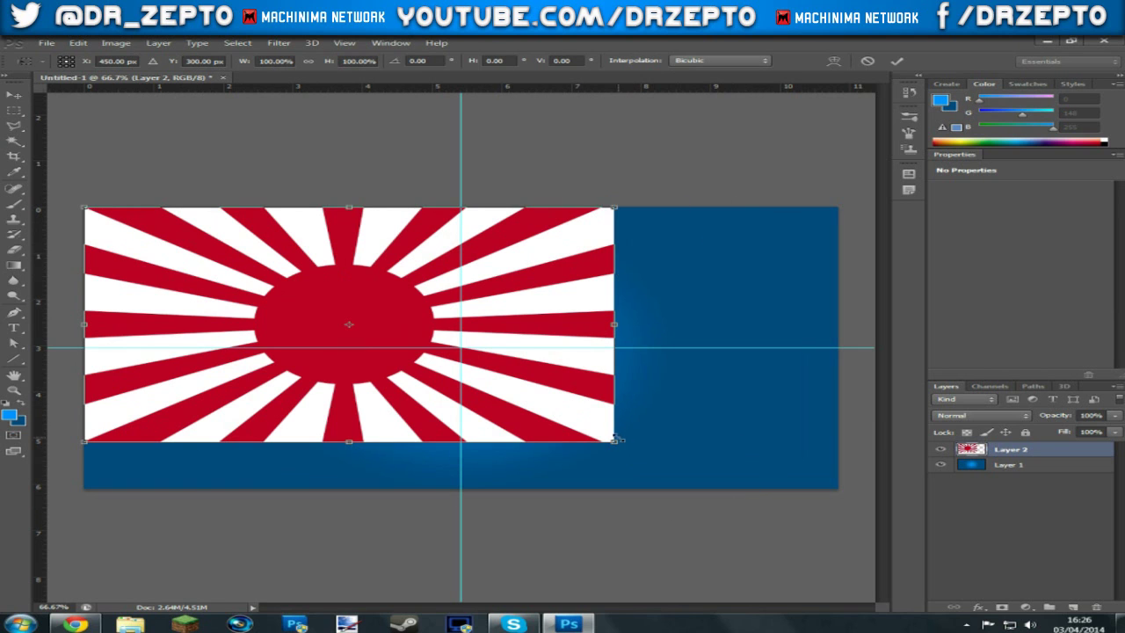
pyautogui.moveTo(613, 442); pyautogui.dragTo(837, 489)
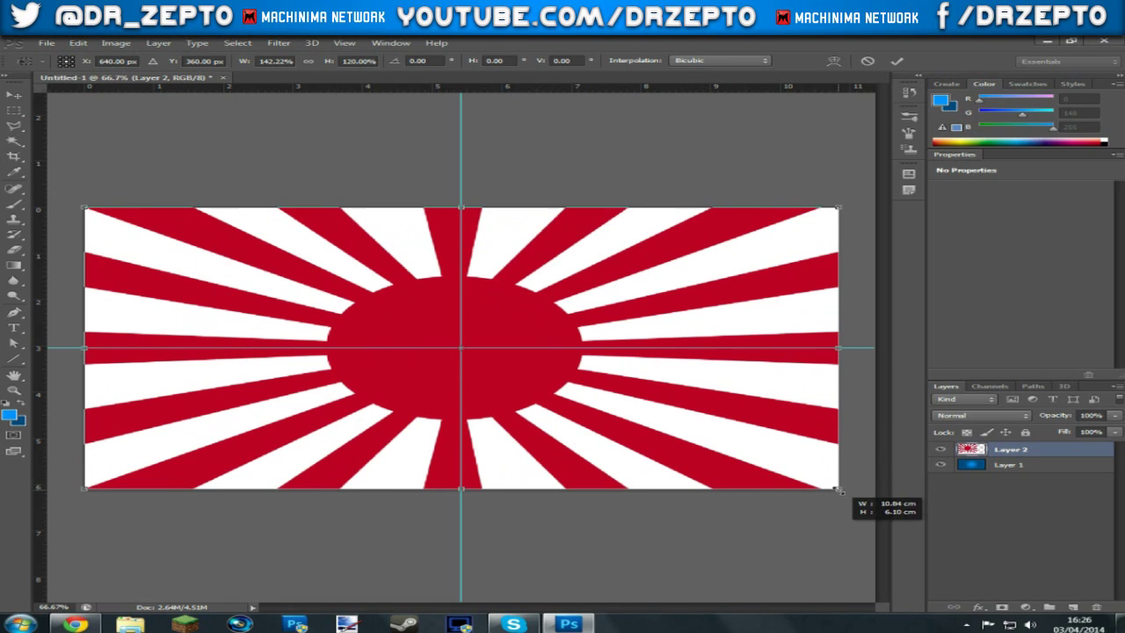
pyautogui.click(896, 60)
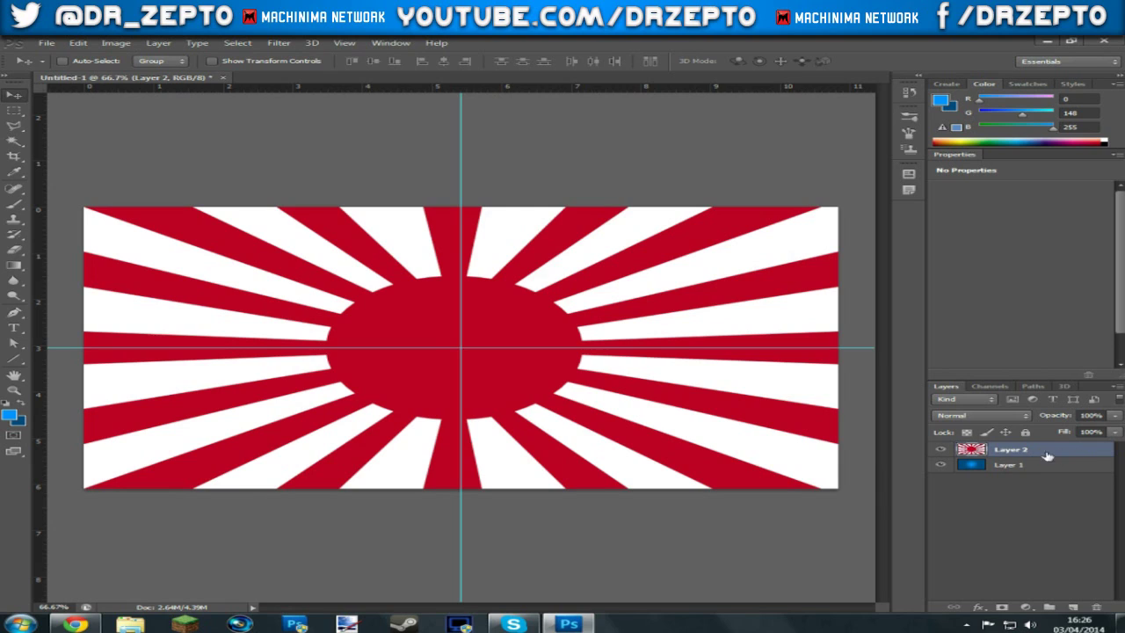
# Blend Layer 2 in Overlay mode at 20% opacity and hide the guides
pyautogui.click(1011, 420)
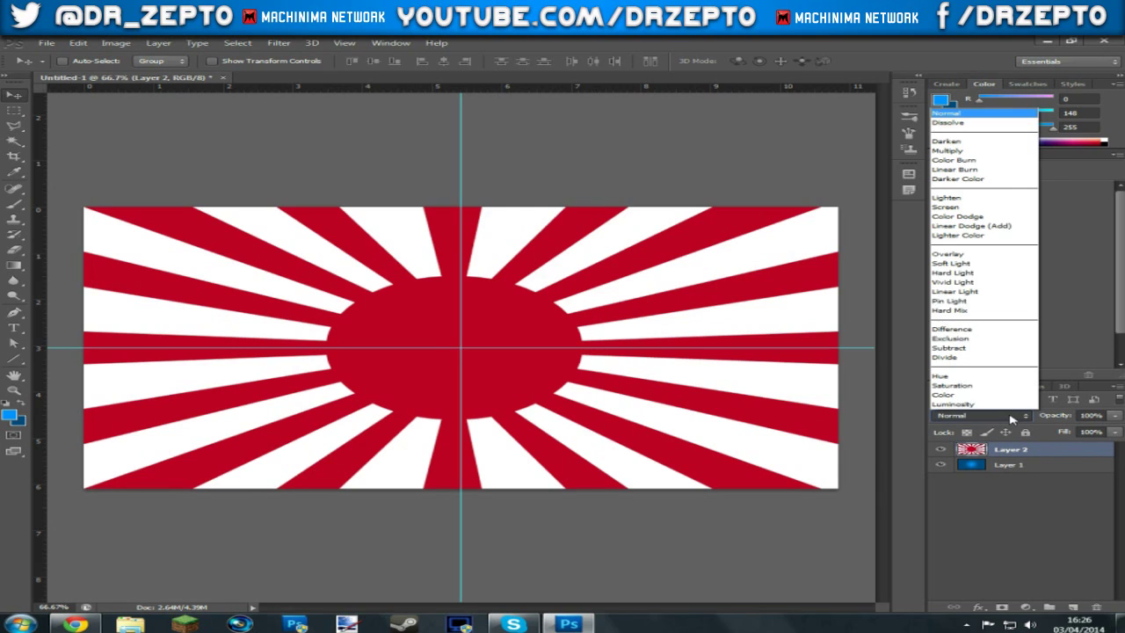
pyautogui.click(961, 253)
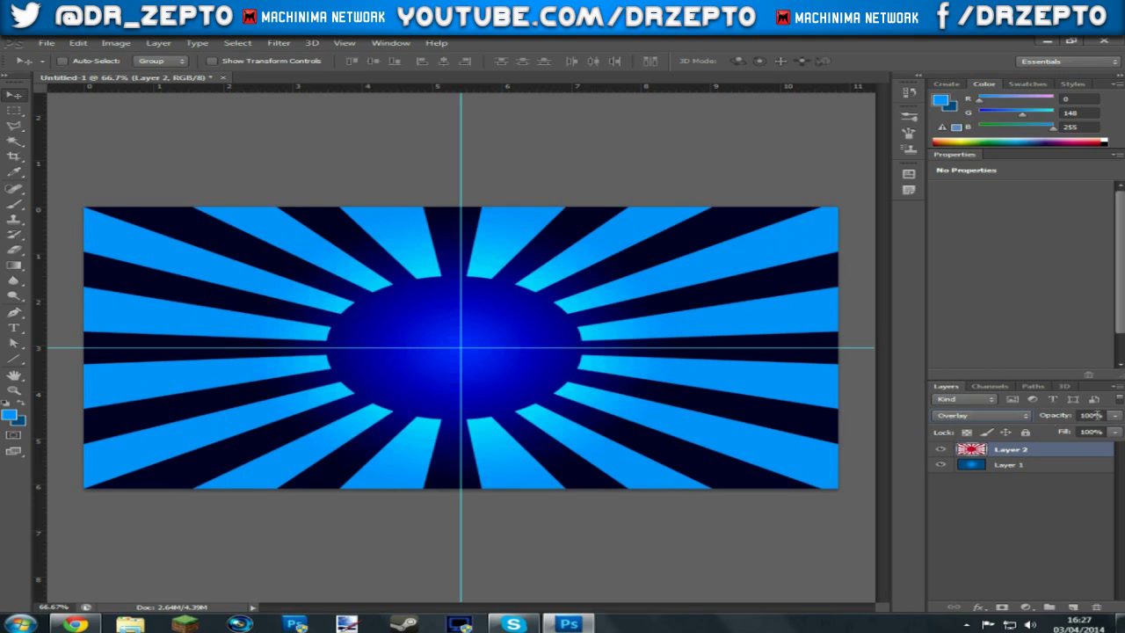
pyautogui.click(1114, 414)
pyautogui.moveTo(1112, 431); pyautogui.dragTo(1040, 435)
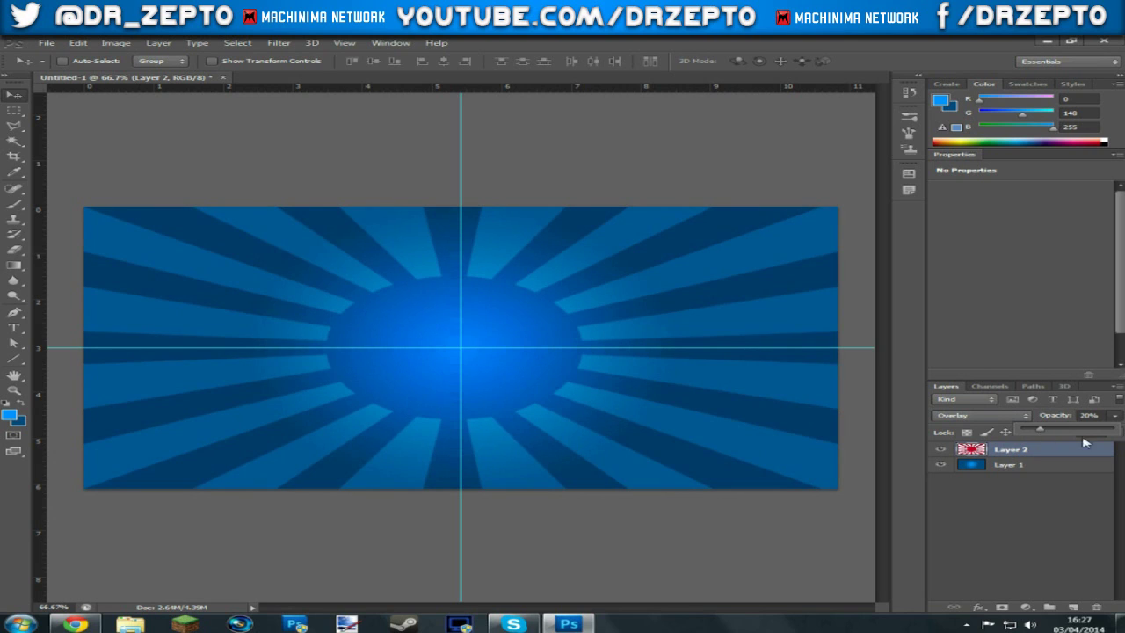
pyautogui.click(1034, 512)
pyautogui.click(1019, 451)
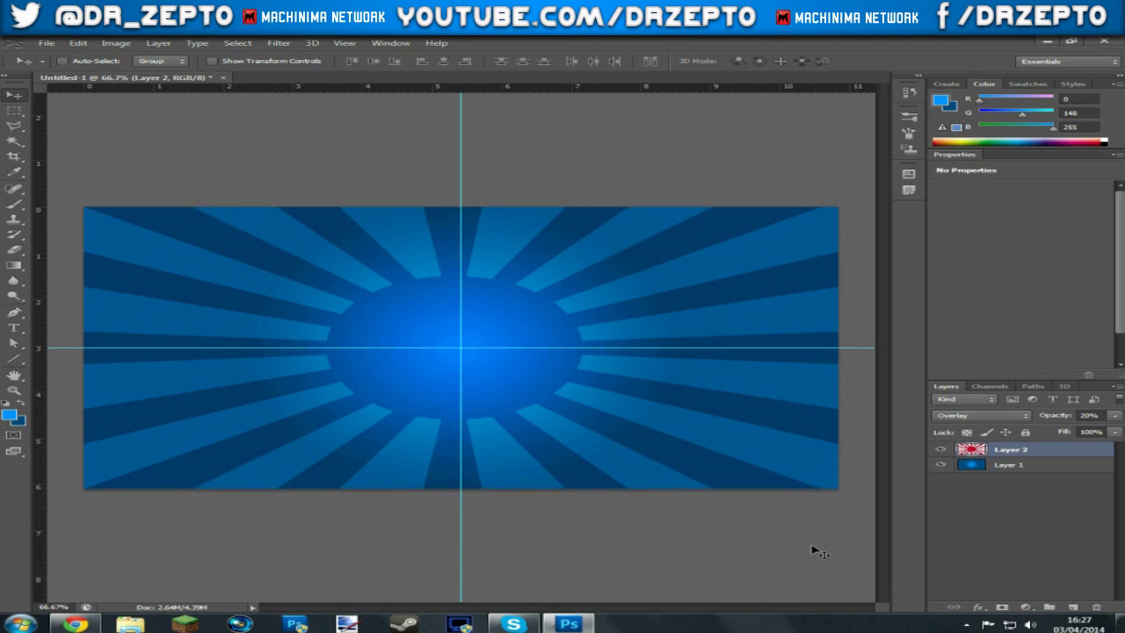
pyautogui.hotkey('ctrl', ';')
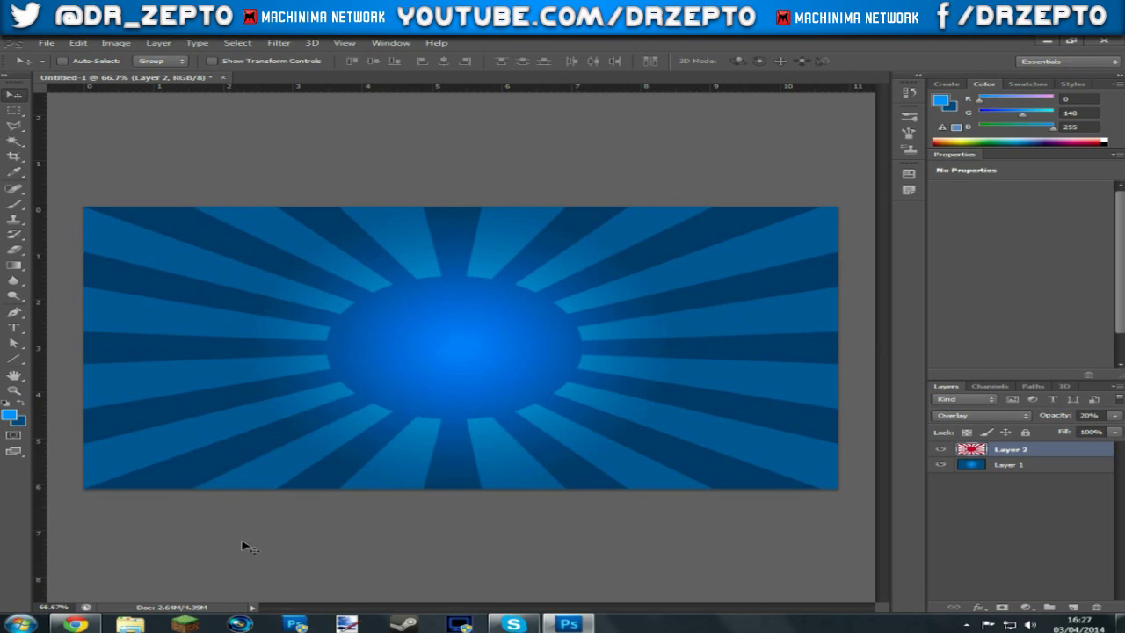